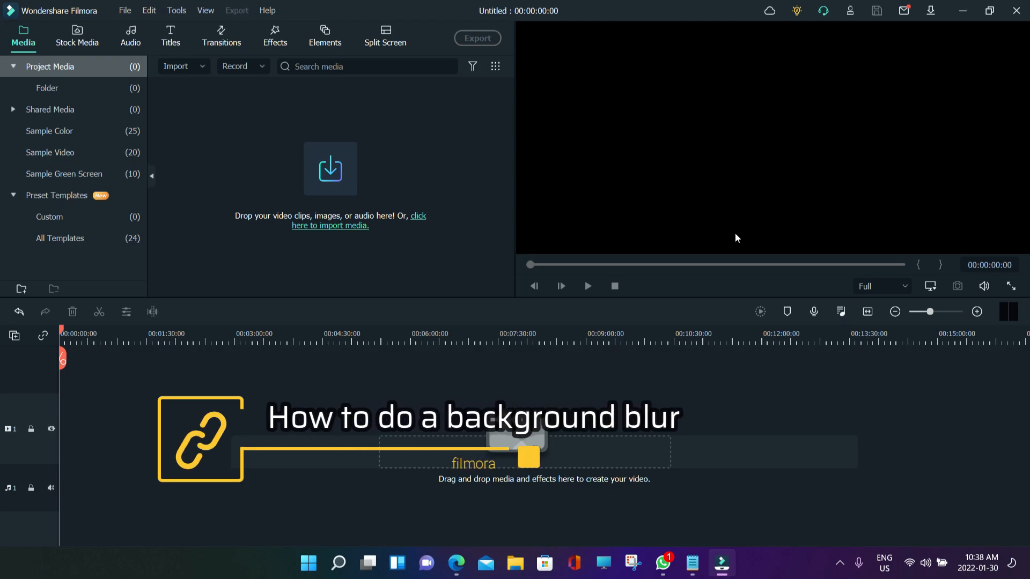
# Import the DARE video into the project media and place it at the start of the timeline
pyautogui.click(330, 169)
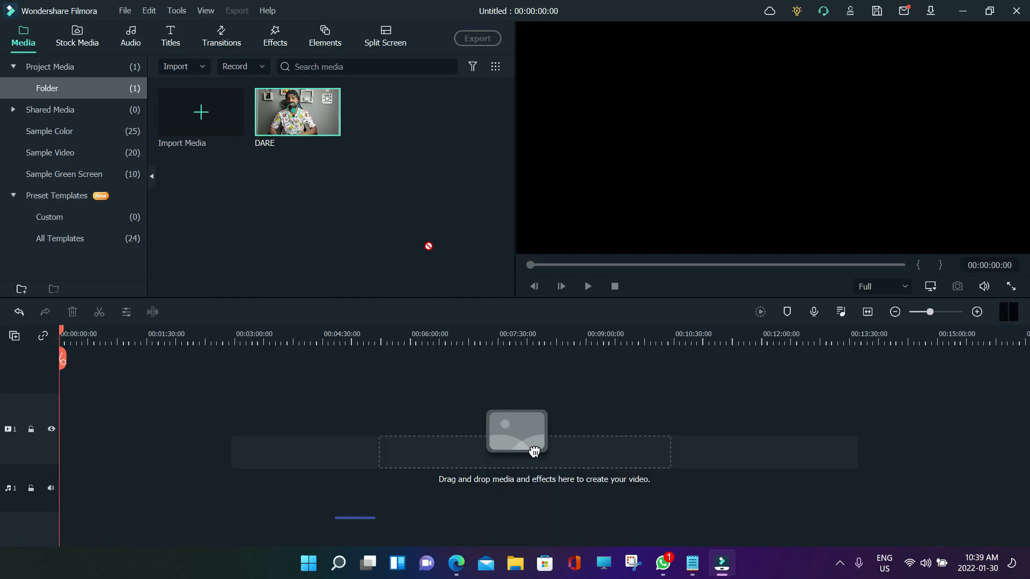
pyautogui.moveTo(297, 112); pyautogui.dragTo(12, 363)
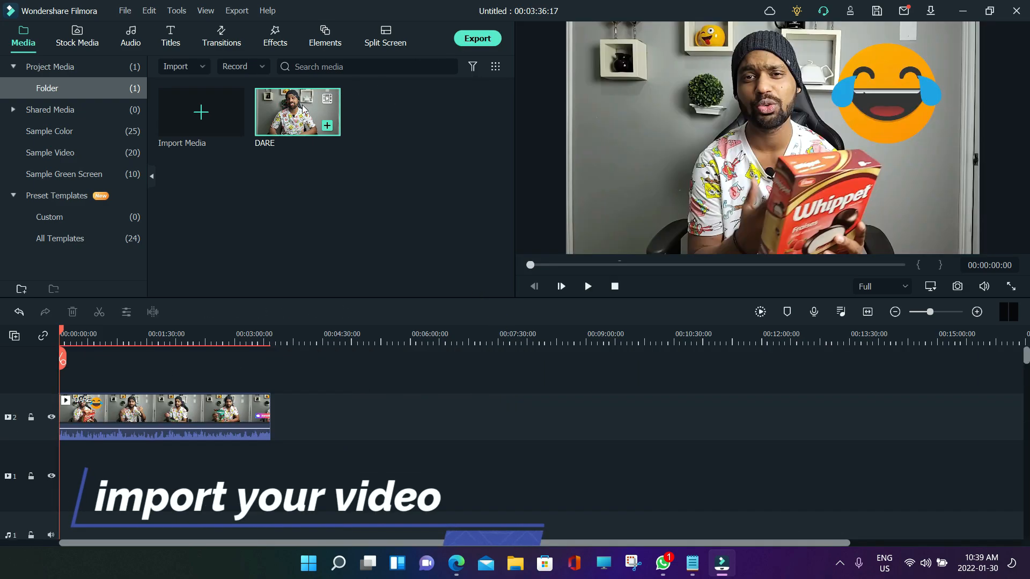
# Apply the Tilt-shift Linear effect from the Utility category to the DARE clip on the timeline
pyautogui.click(275, 37)
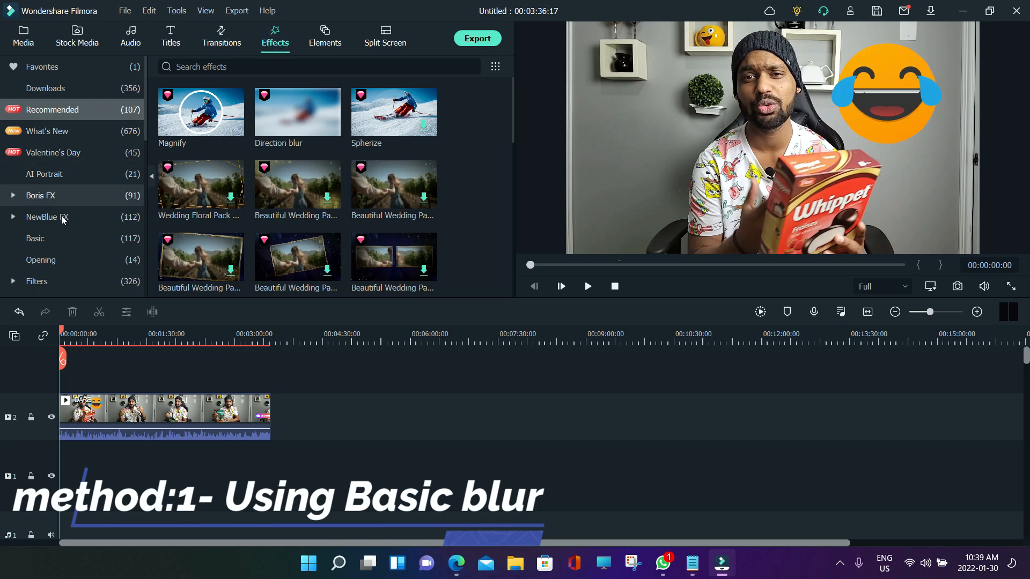
pyautogui.scroll(-1, 60, 236)
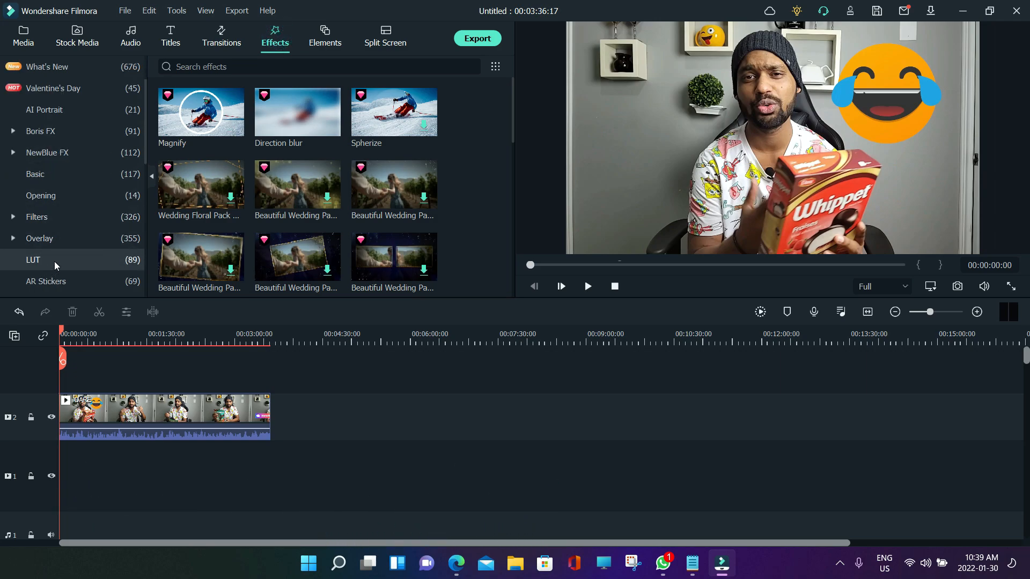
pyautogui.scroll(-2, 61, 221)
pyautogui.click(59, 201)
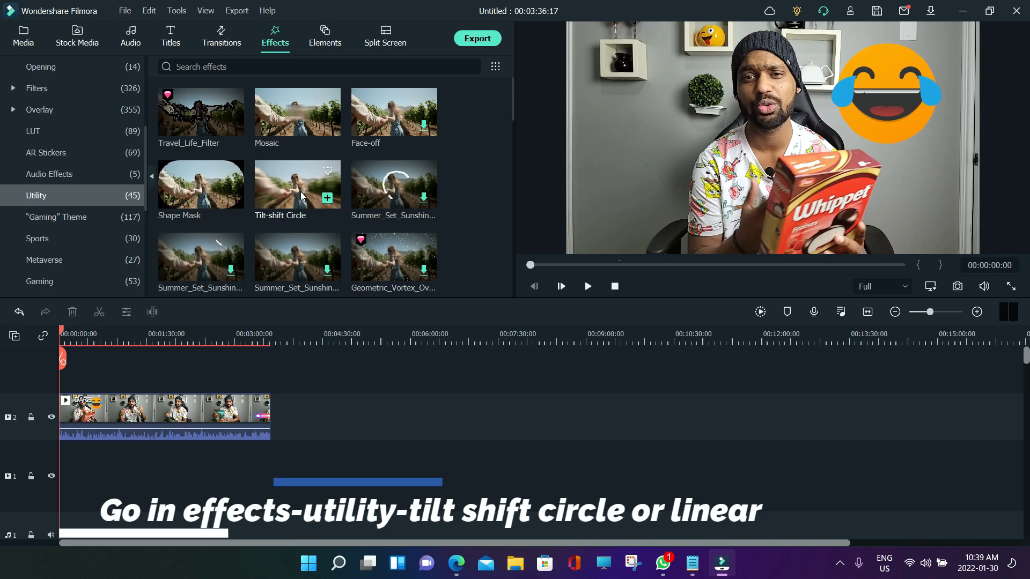
pyautogui.scroll(-10, 376, 215)
pyautogui.moveTo(411, 203)
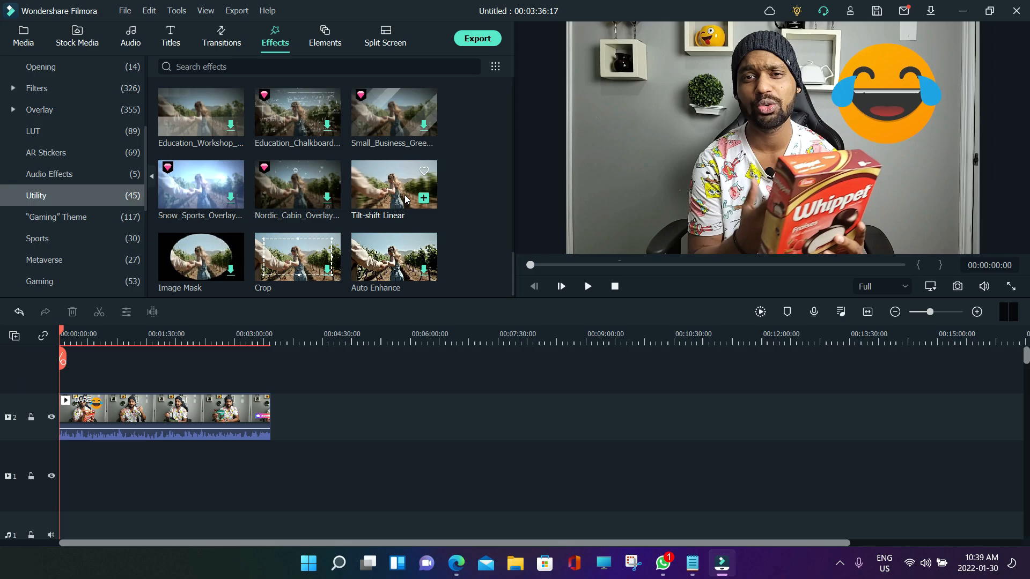
pyautogui.moveTo(395, 193); pyautogui.dragTo(88, 422)
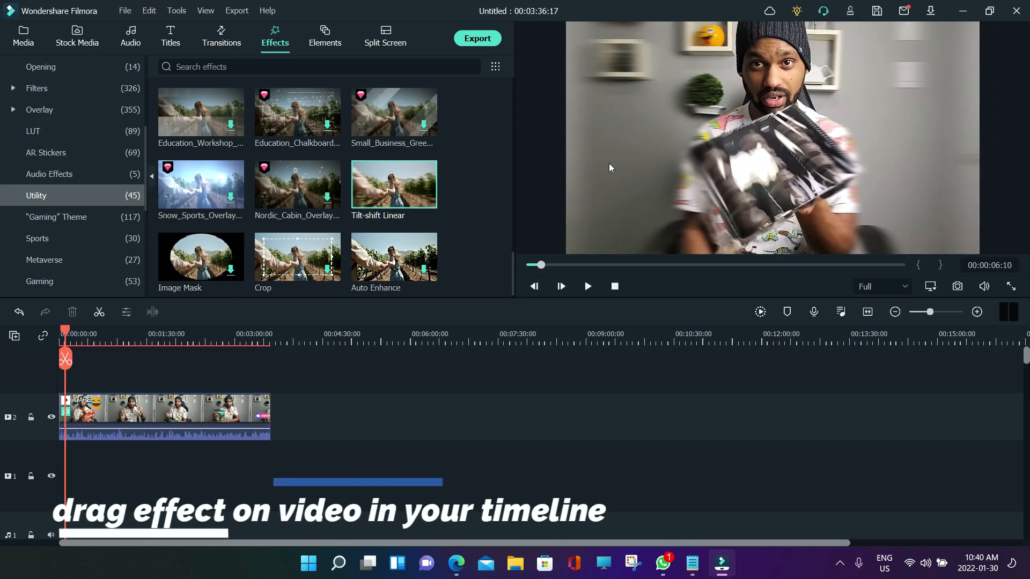
pyautogui.click(748, 121)
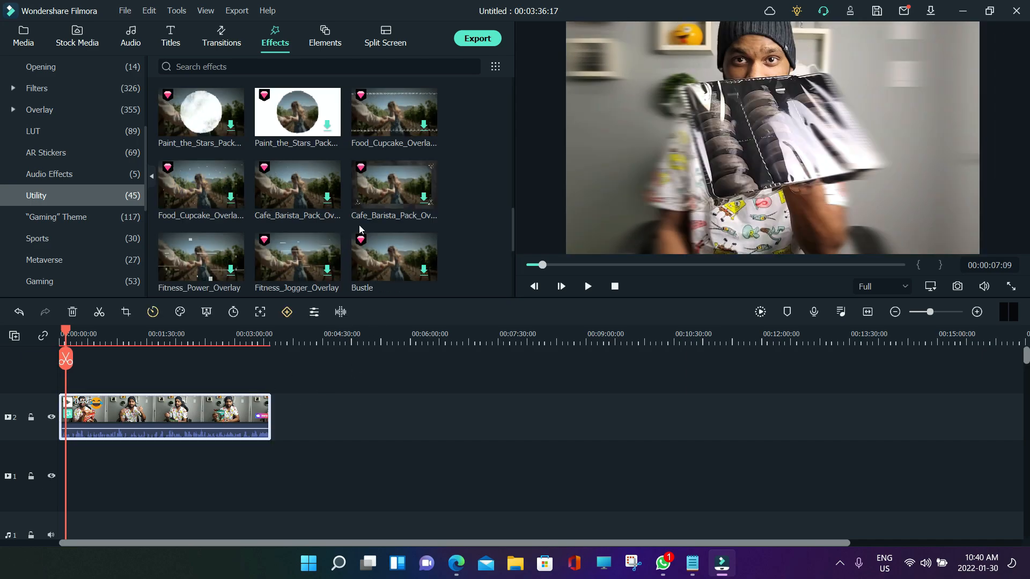
pyautogui.scroll(-1, 266, 363)
pyautogui.rightClick(214, 390)
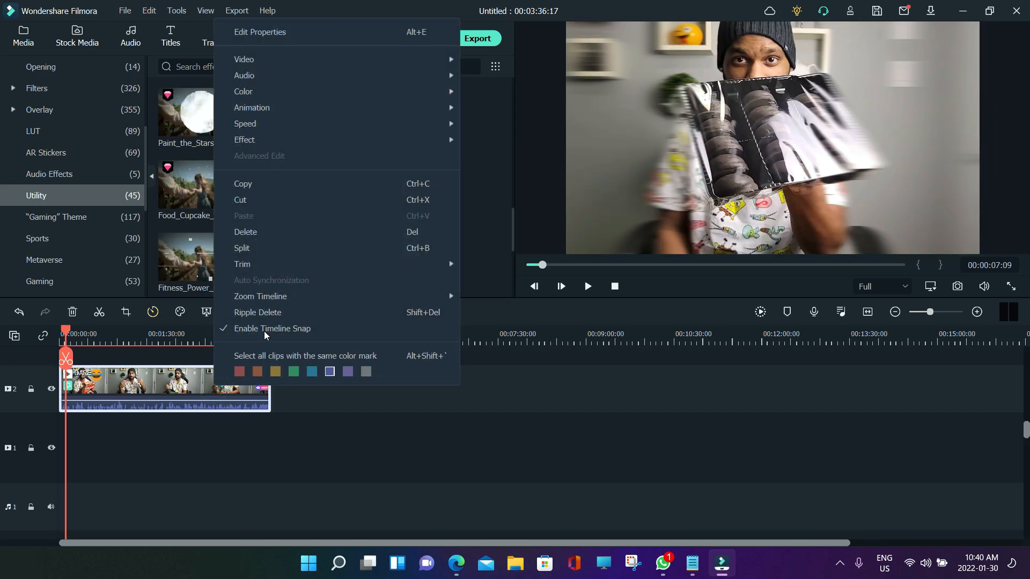
pyautogui.moveTo(332, 123)
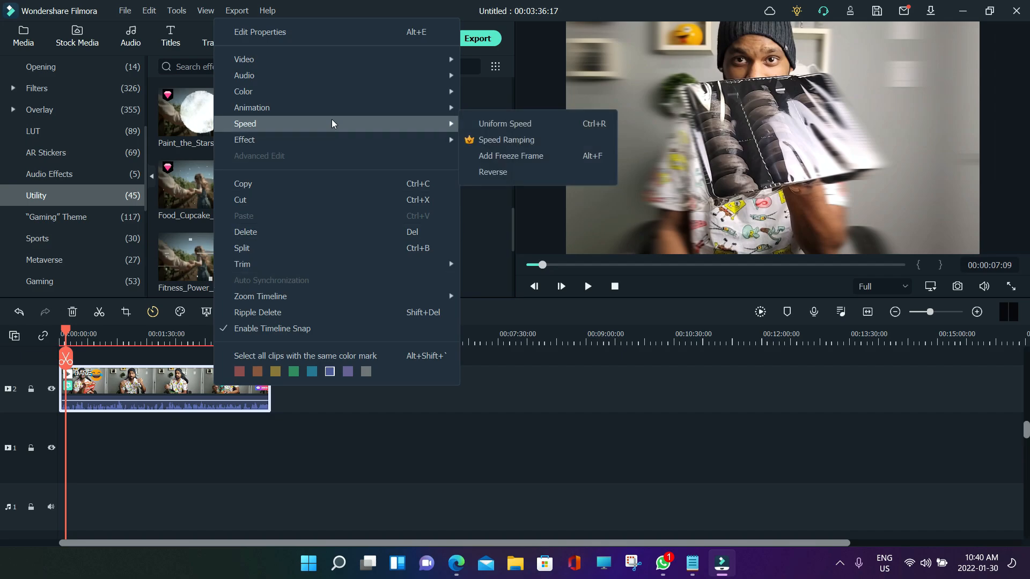
pyautogui.moveTo(410, 60)
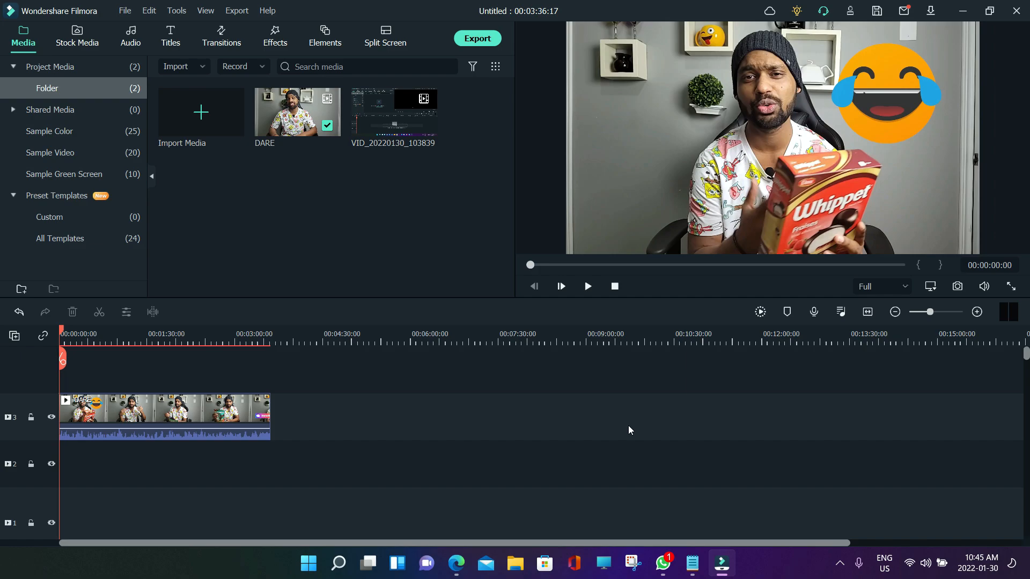
# Copy the DARE clip from track 3 onto track 1, leaving track 2 empty, and return the playhead to the start
pyautogui.click(274, 36)
pyautogui.rightClick(191, 409)
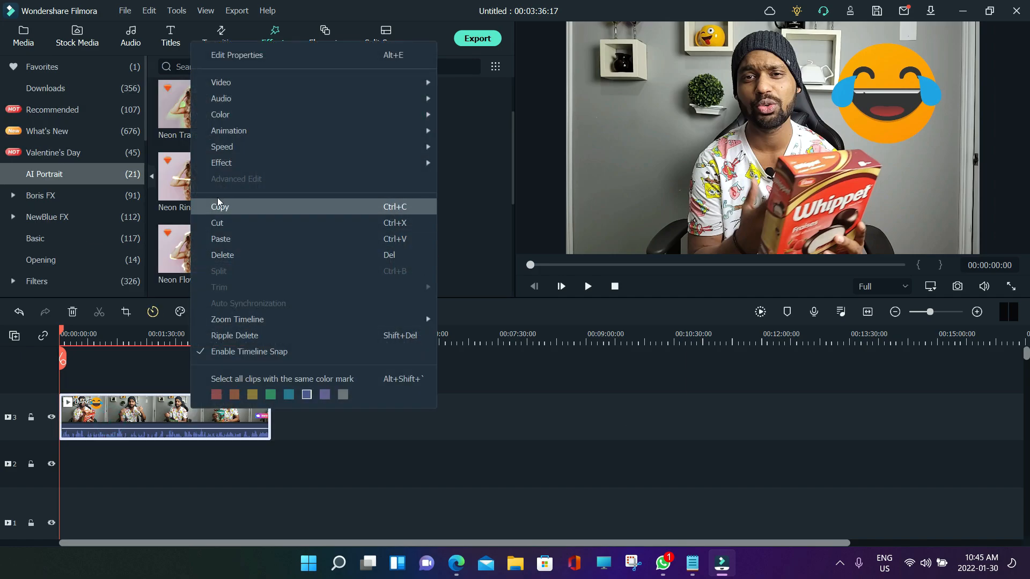
pyautogui.click(250, 205)
pyautogui.rightClick(165, 491)
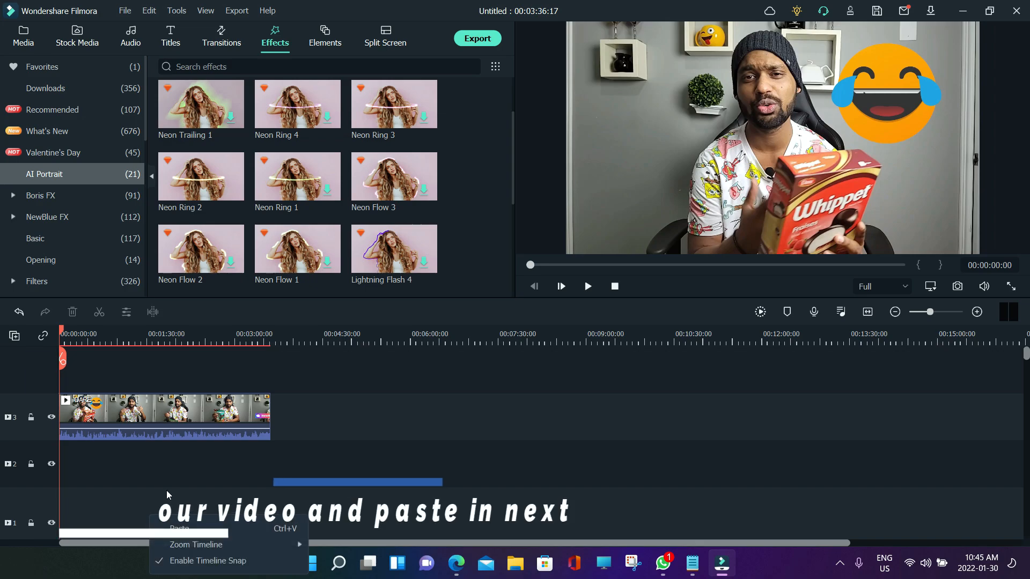
pyautogui.click(196, 527)
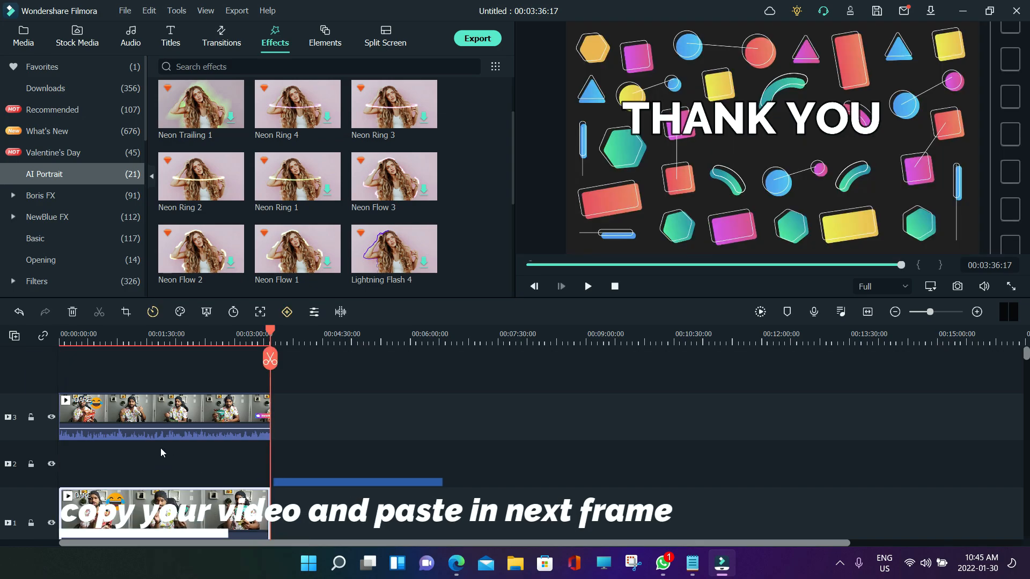
pyautogui.moveTo(268, 328); pyautogui.dragTo(1, 365)
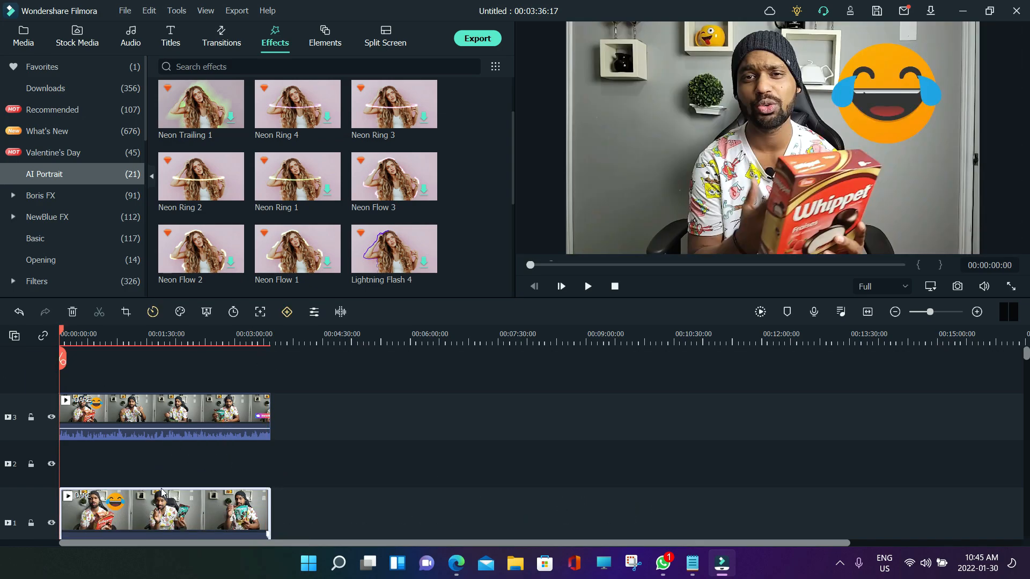
pyautogui.moveTo(61, 333)
pyautogui.mouseDown()
pyautogui.moveTo(225, 333)
pyautogui.moveTo(61, 334)
pyautogui.mouseUp()
pyautogui.click(204, 471)
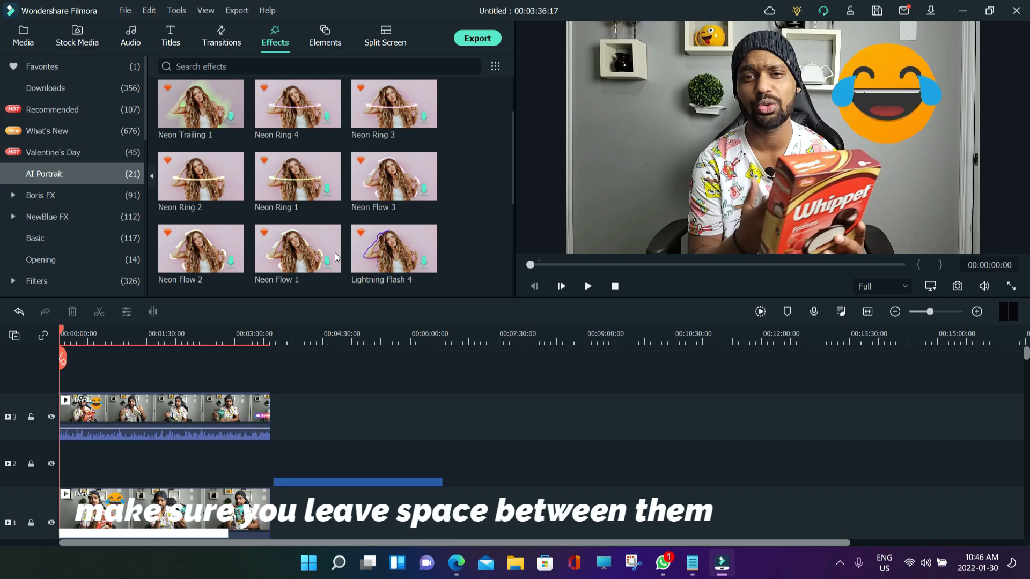
# Apply the Human Segmentation effect from AI Portrait to the DARE clip on track 3, choosing to try the paid add-on
pyautogui.scroll(-3, 308, 166)
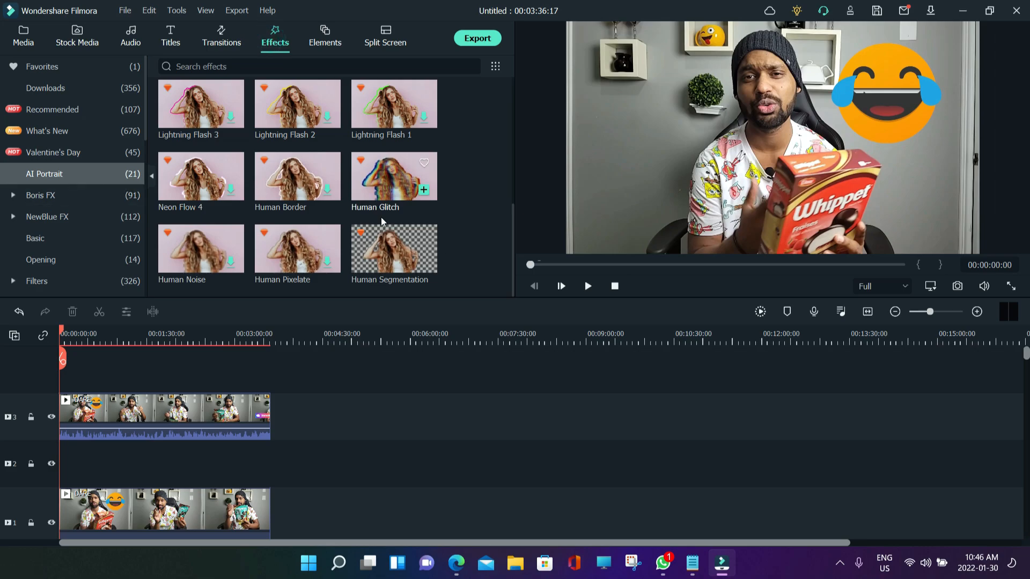
pyautogui.moveTo(422, 273); pyautogui.dragTo(158, 403)
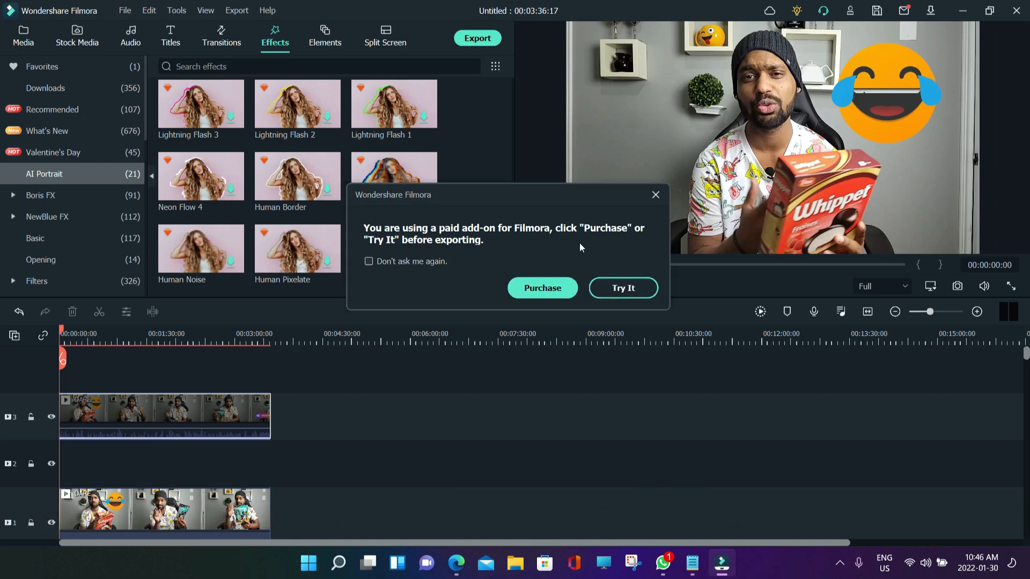
pyautogui.click(627, 288)
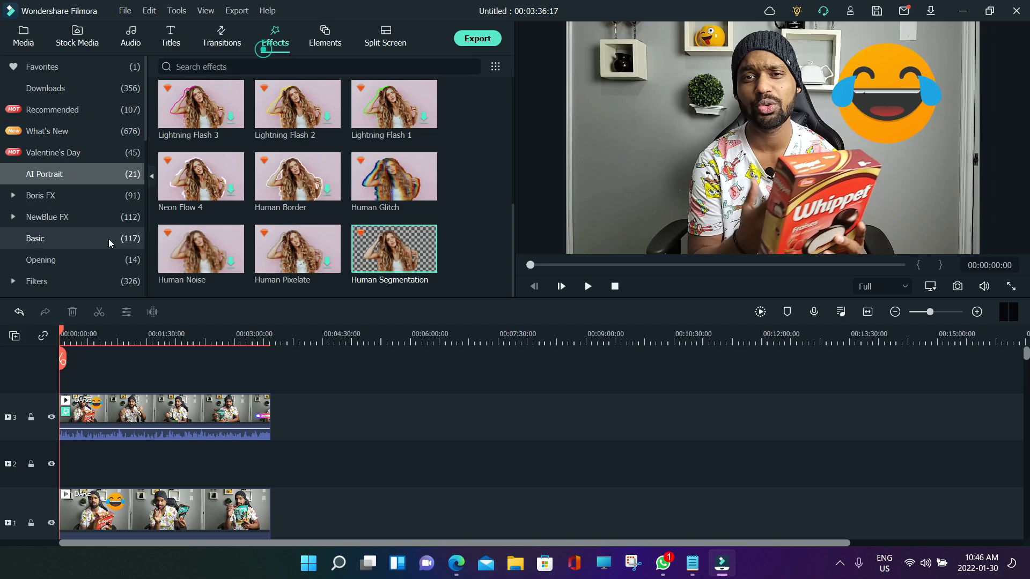
# Search the effects for "blur" and place the Blur effect on track 2, spanning the full length of the DARE clips
pyautogui.scroll(-3, 70, 241)
pyautogui.click(54, 175)
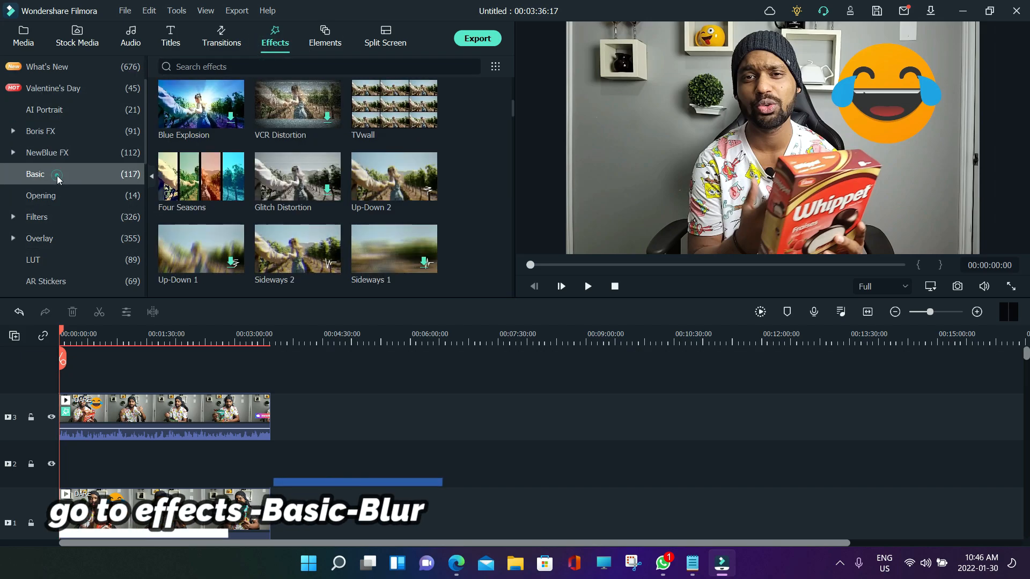
pyautogui.click(273, 69)
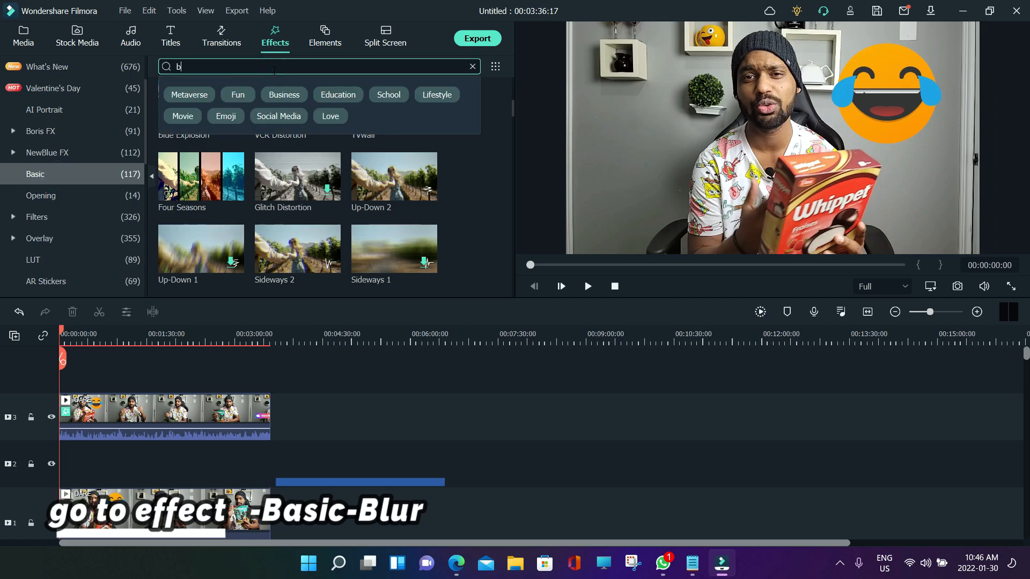
pyautogui.write('blur')
pyautogui.press('Return')
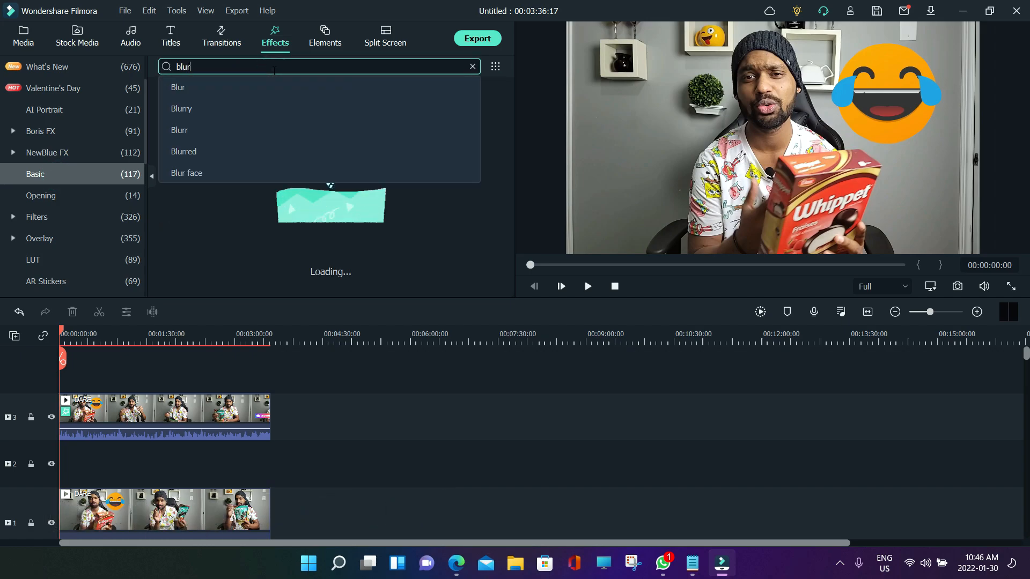
pyautogui.click(498, 93)
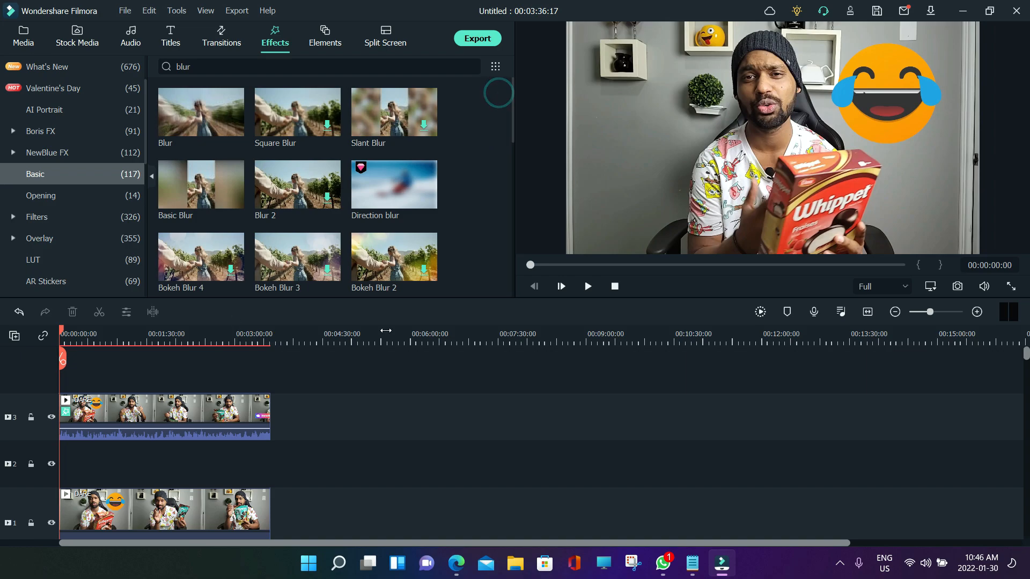
pyautogui.moveTo(175, 114)
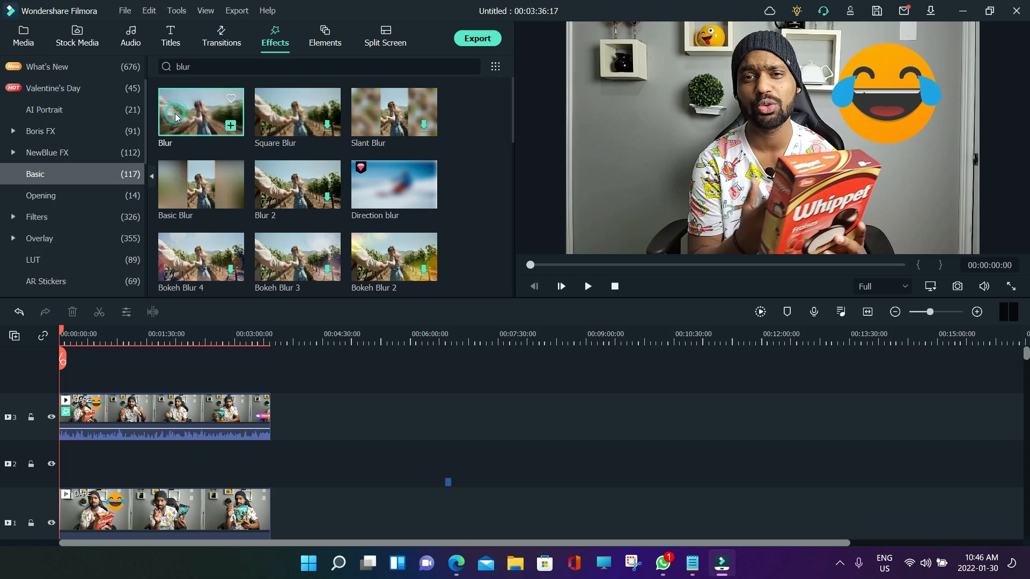
pyautogui.moveTo(176, 113); pyautogui.dragTo(270, 450)
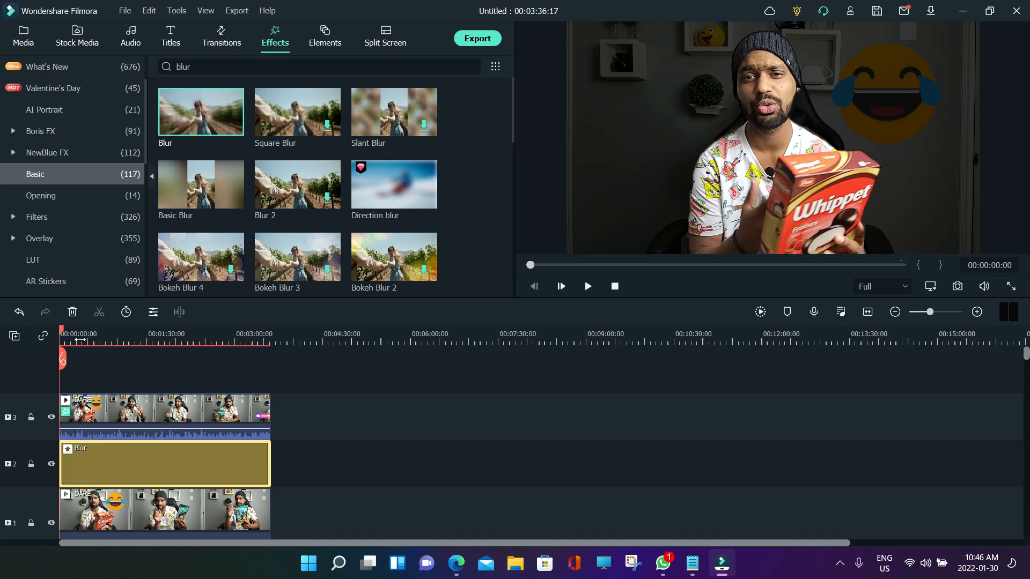
# Play back the opening of the video to check the background blur, and return the playhead to the start
pyautogui.press('space')
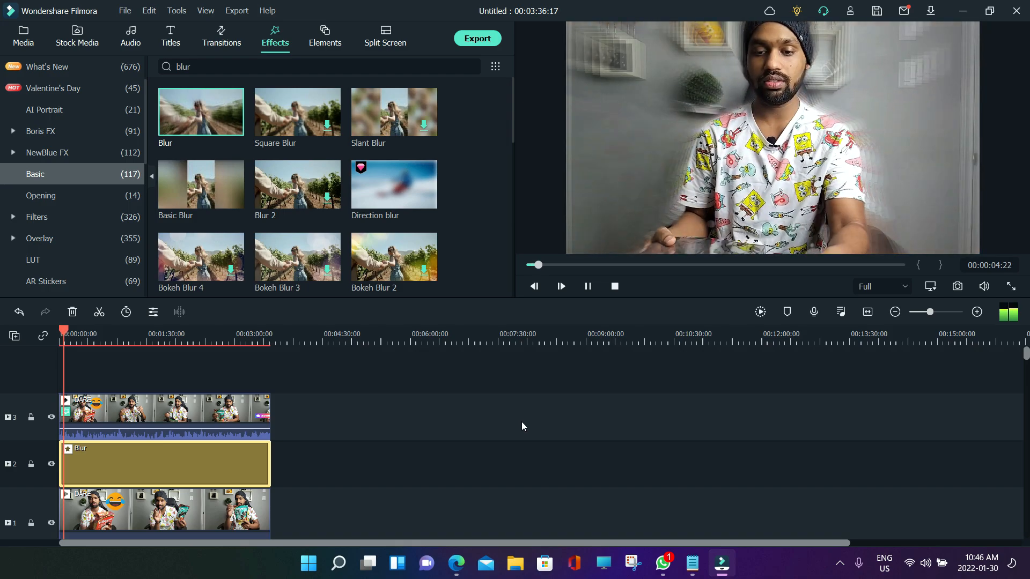
pyautogui.press('space')
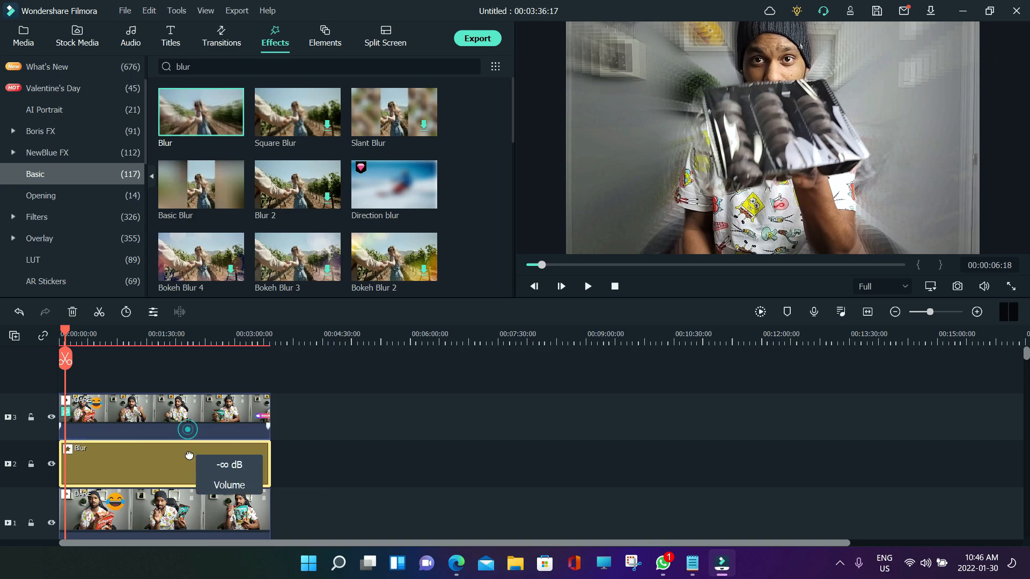
pyautogui.scroll(-1, 252, 523)
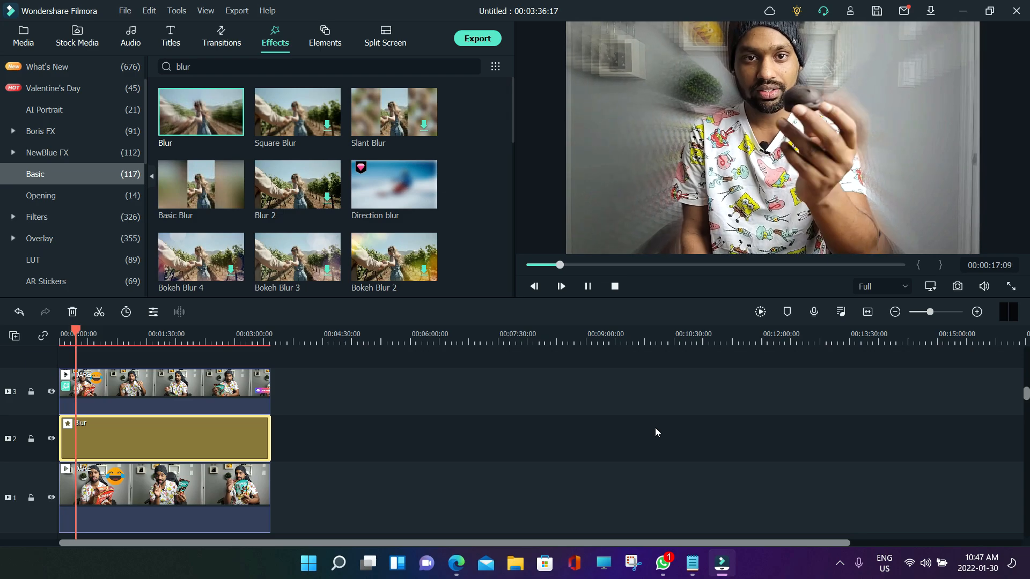
pyautogui.press('space')
pyautogui.scroll(1, 655, 427)
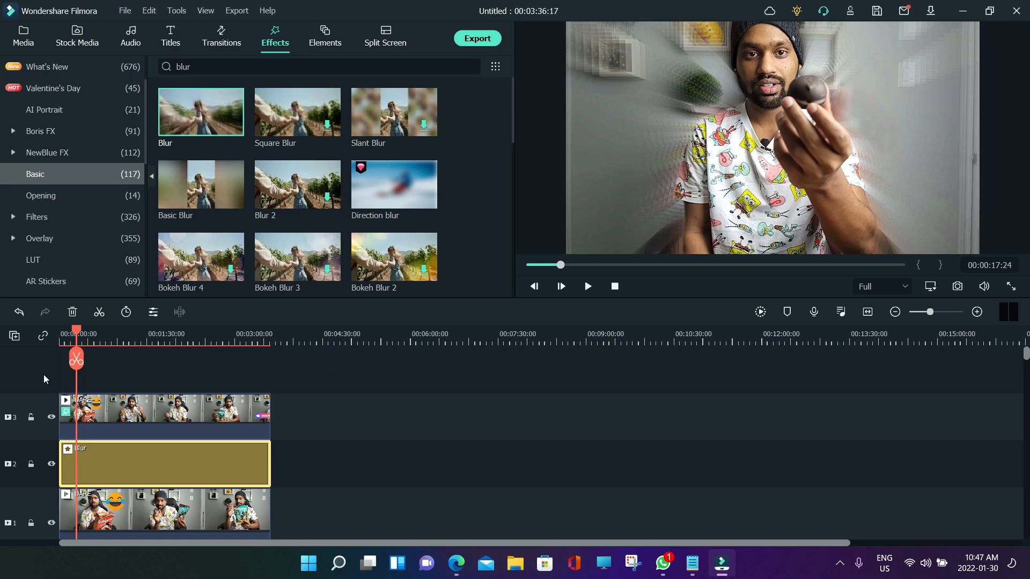
pyautogui.press('Home')
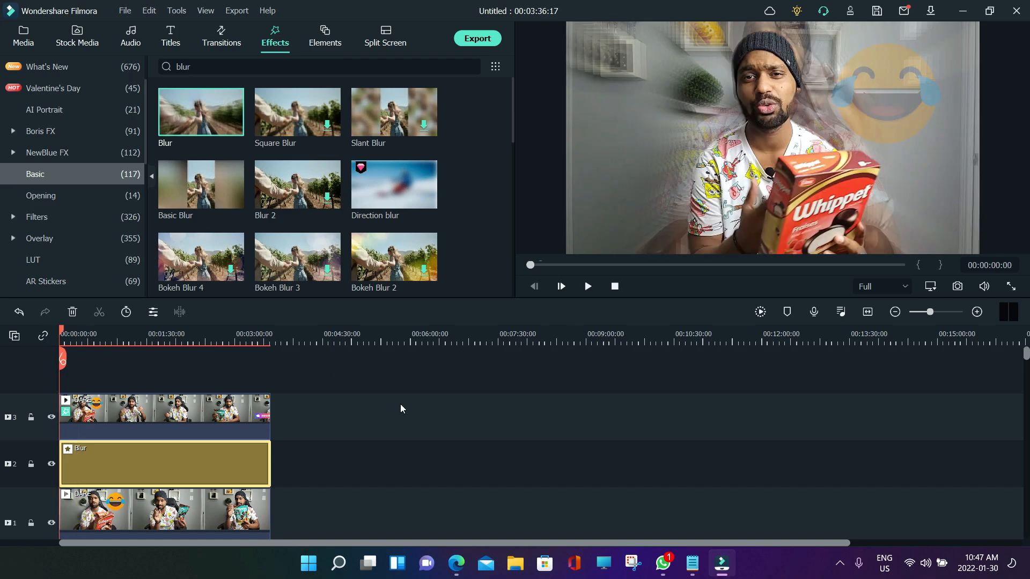